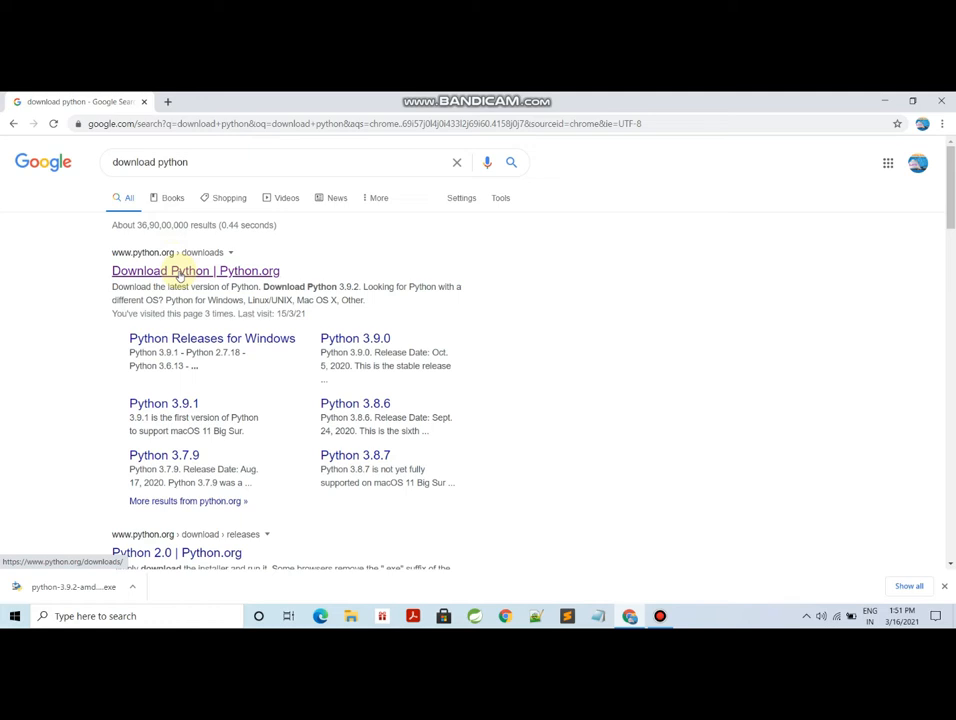
- Download the Python 3.9.2 installer for Windows from python.org and open it
{"action": "left_click", "coordinate": [178, 272]}
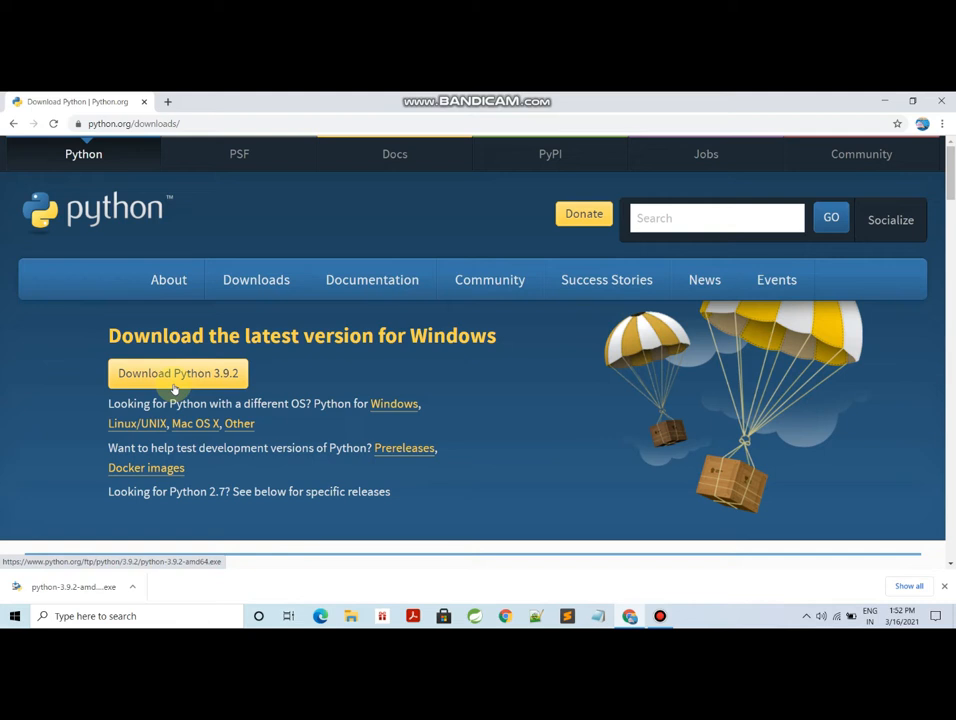
{"action": "left_click", "coordinate": [175, 388]}
{"action": "left_click", "coordinate": [132, 586]}
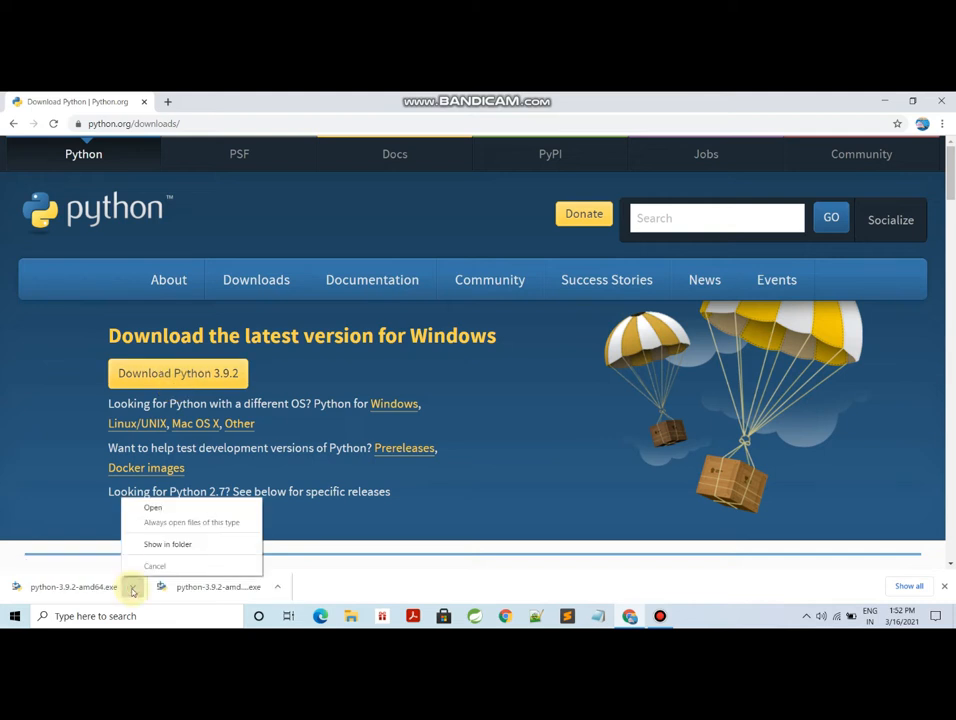
{"action": "left_click", "coordinate": [155, 507]}
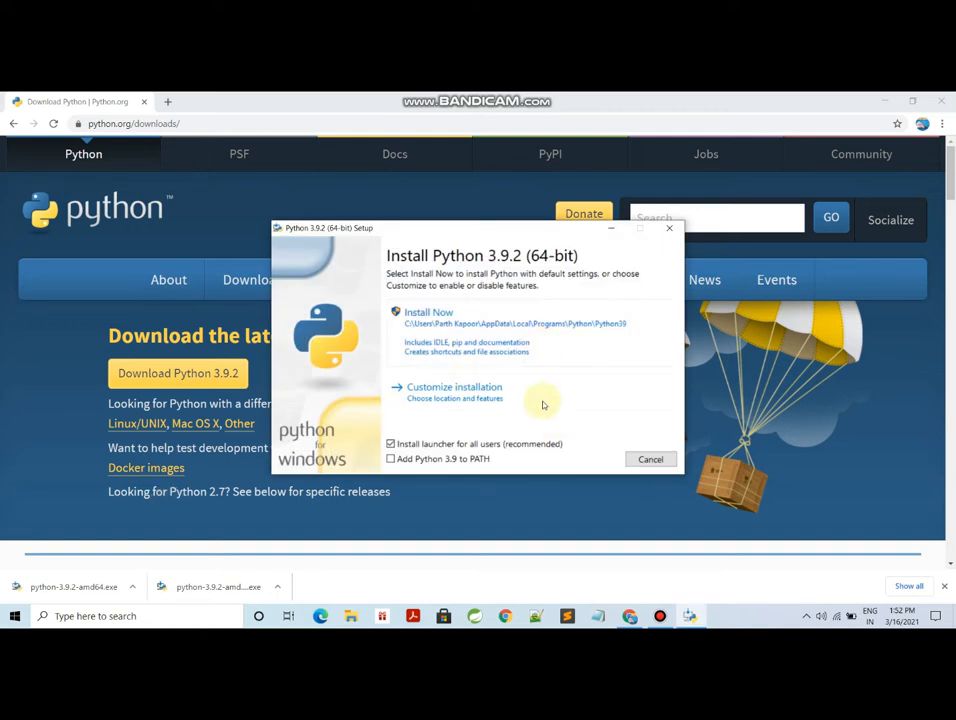
- Install Python 3.9.2 with the default settings and close the setup
{"action": "left_click", "coordinate": [505, 330]}
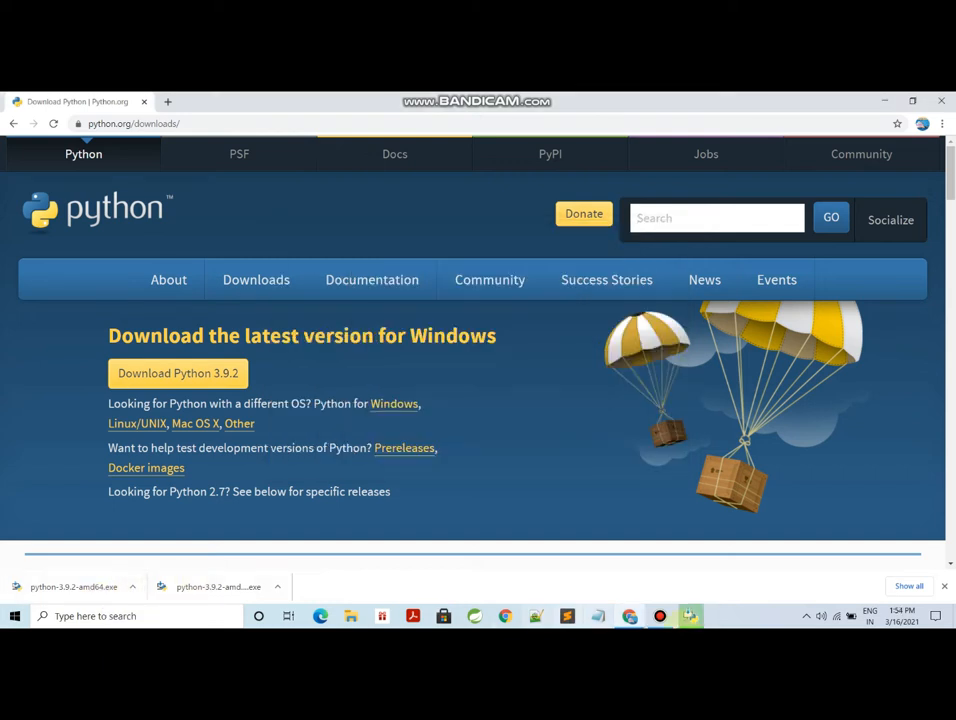
{"action": "left_click", "coordinate": [690, 616]}
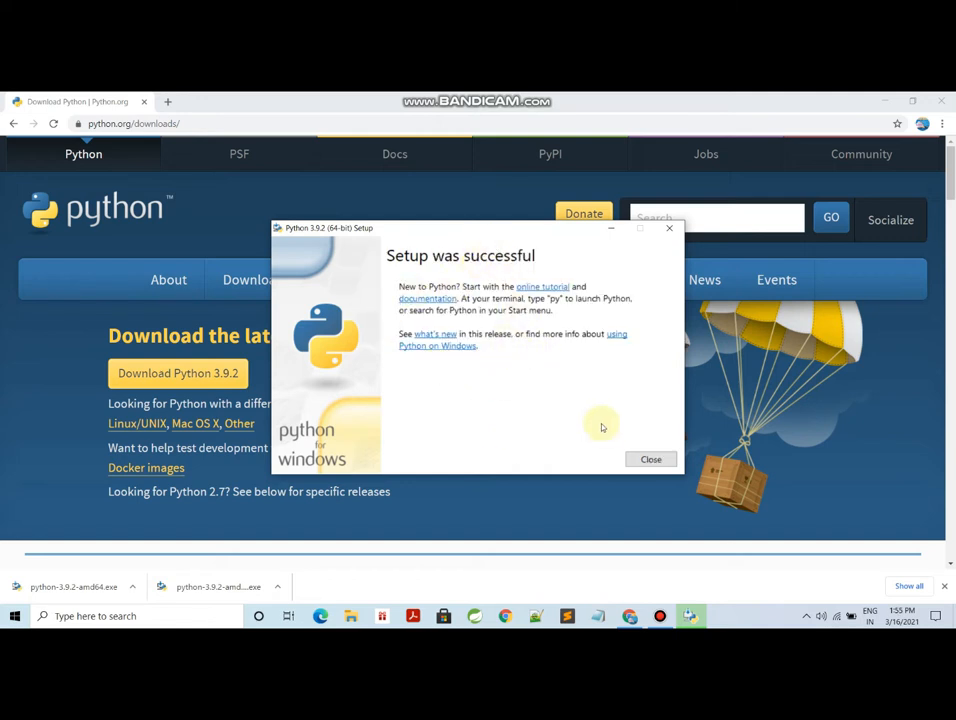
{"action": "left_click", "coordinate": [651, 460]}
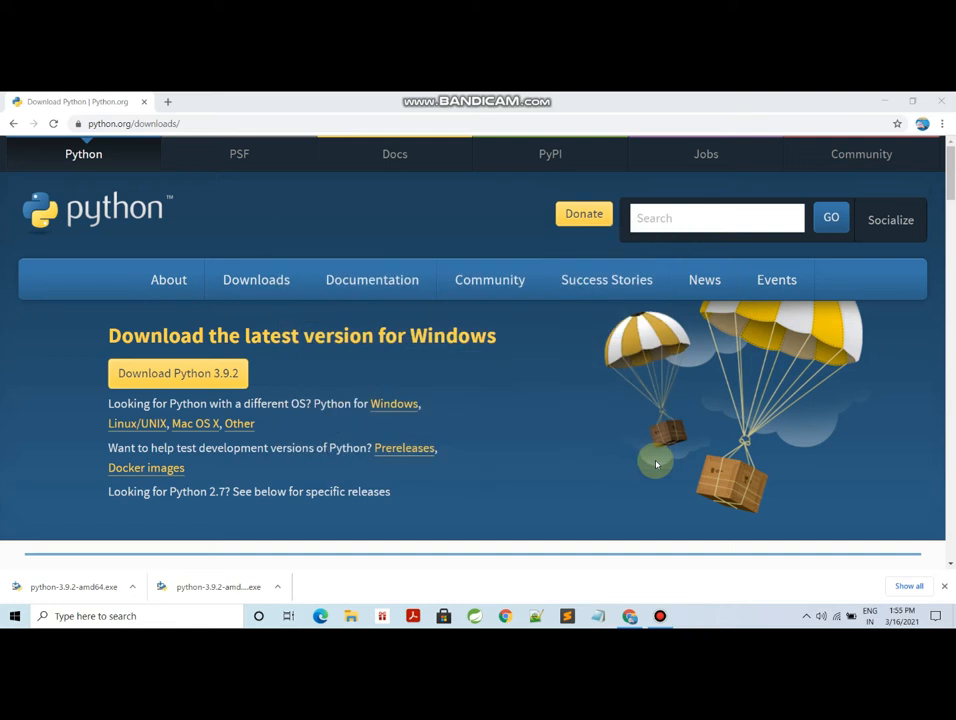
- Launch IDLE (Python 3.9 64-bit), maximize its window, and evaluate 3+4 in the shell
{"action": "left_click", "coordinate": [103, 616]}
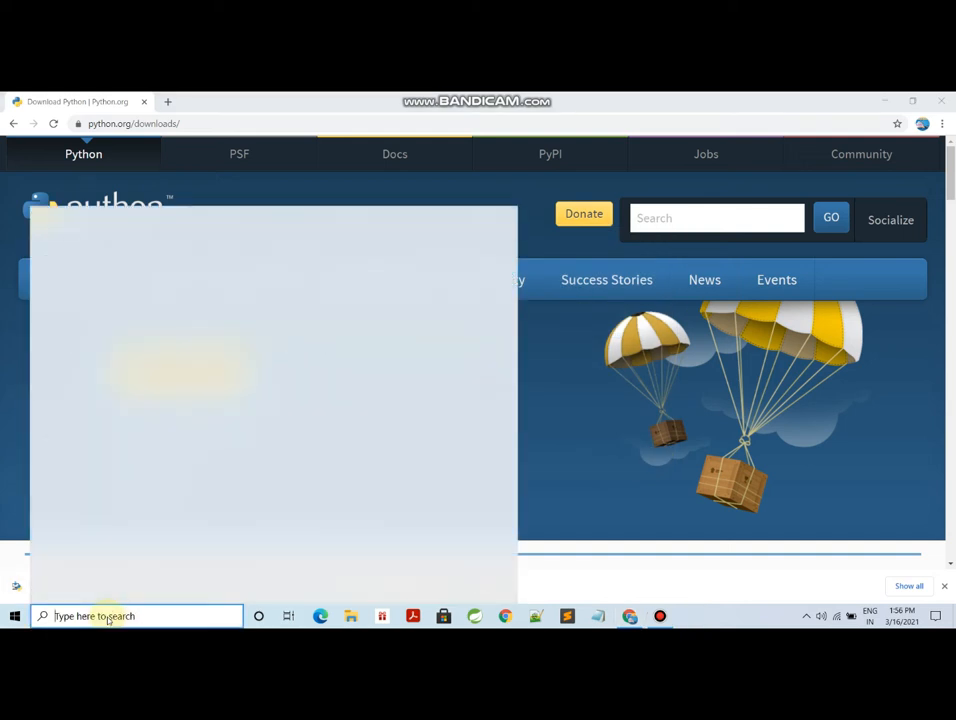
{"action": "type", "text": "idle"}
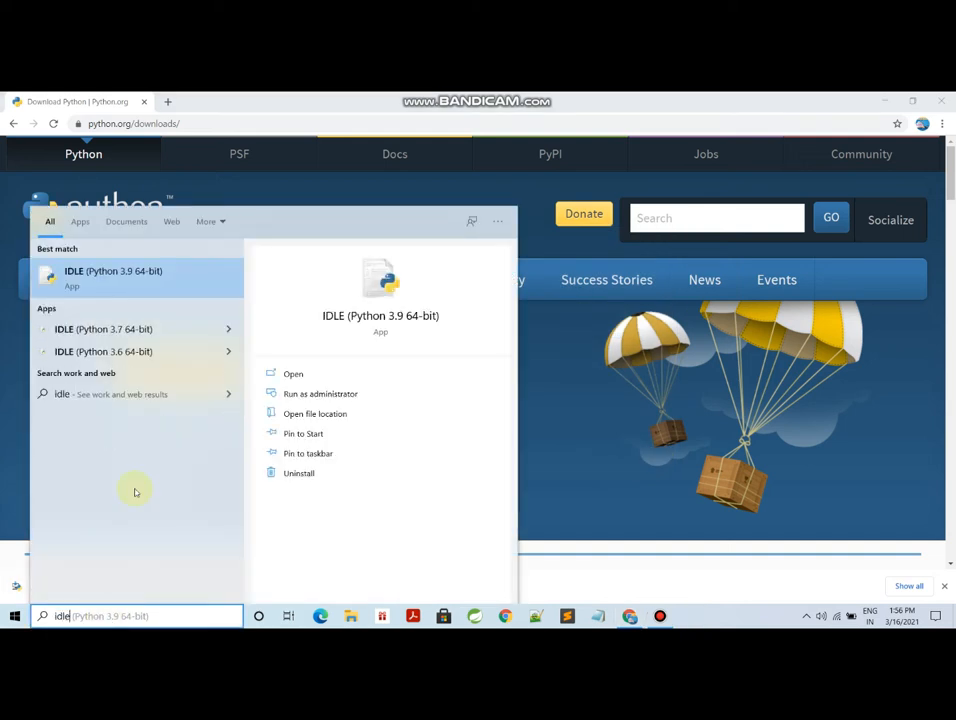
{"action": "left_click", "coordinate": [188, 280]}
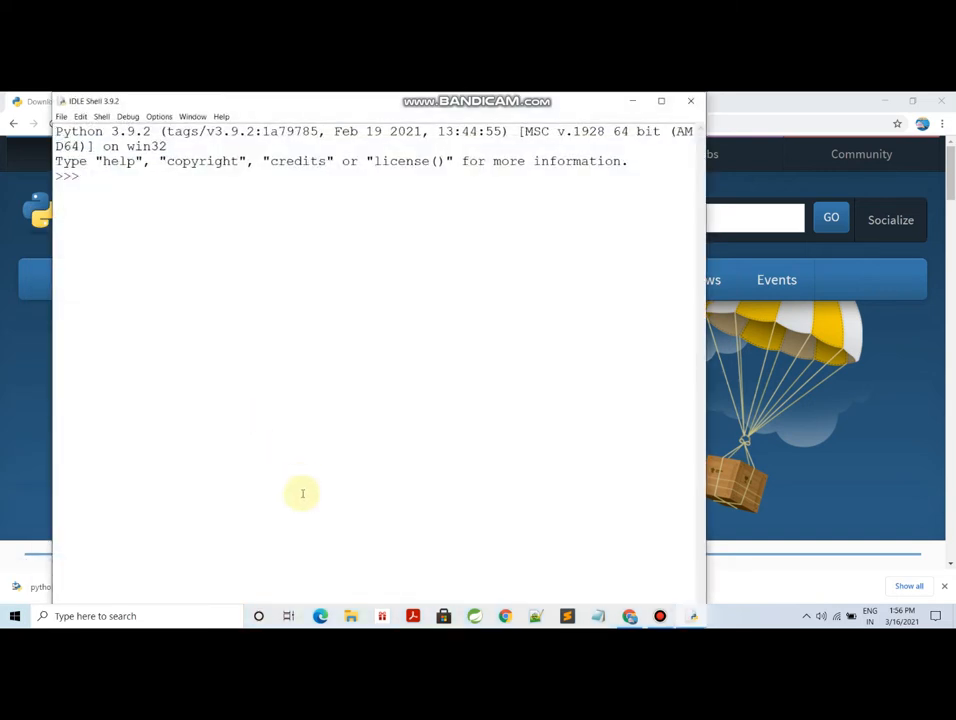
{"action": "left_click", "coordinate": [659, 101]}
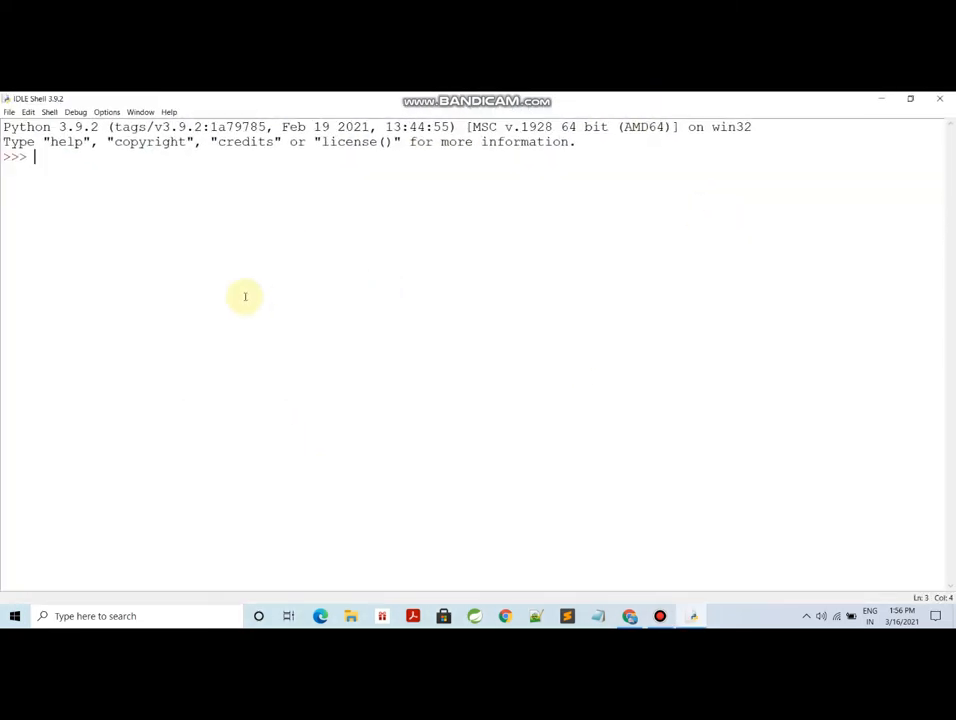
{"action": "type", "text": "3+4"}
{"action": "key", "text": "Return"}
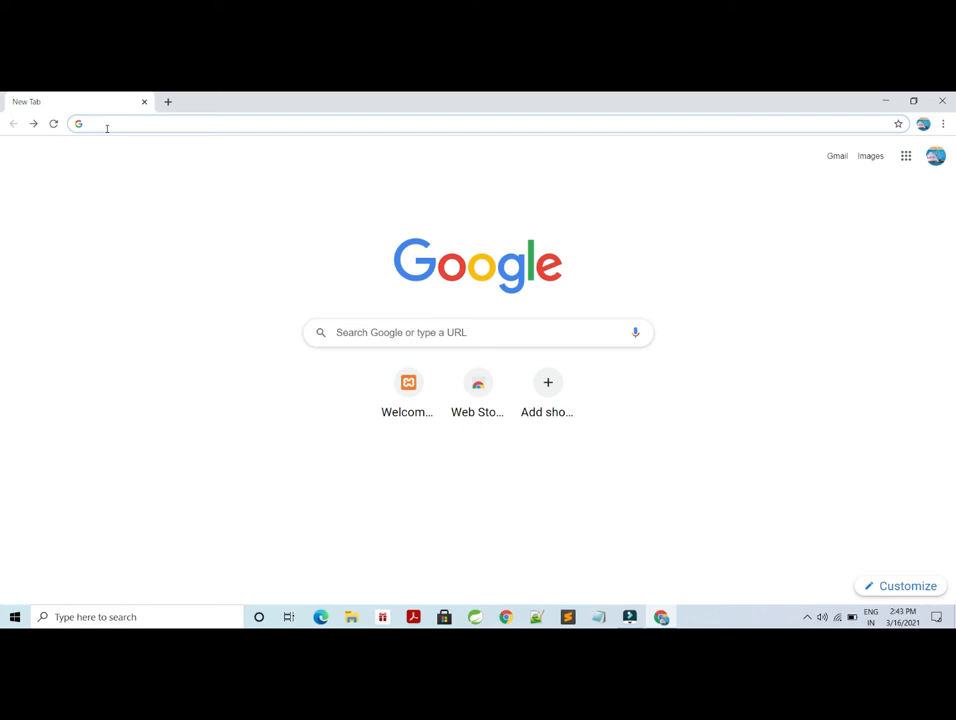
- Search the web for pycharm download
{"action": "type", "text": "p"}
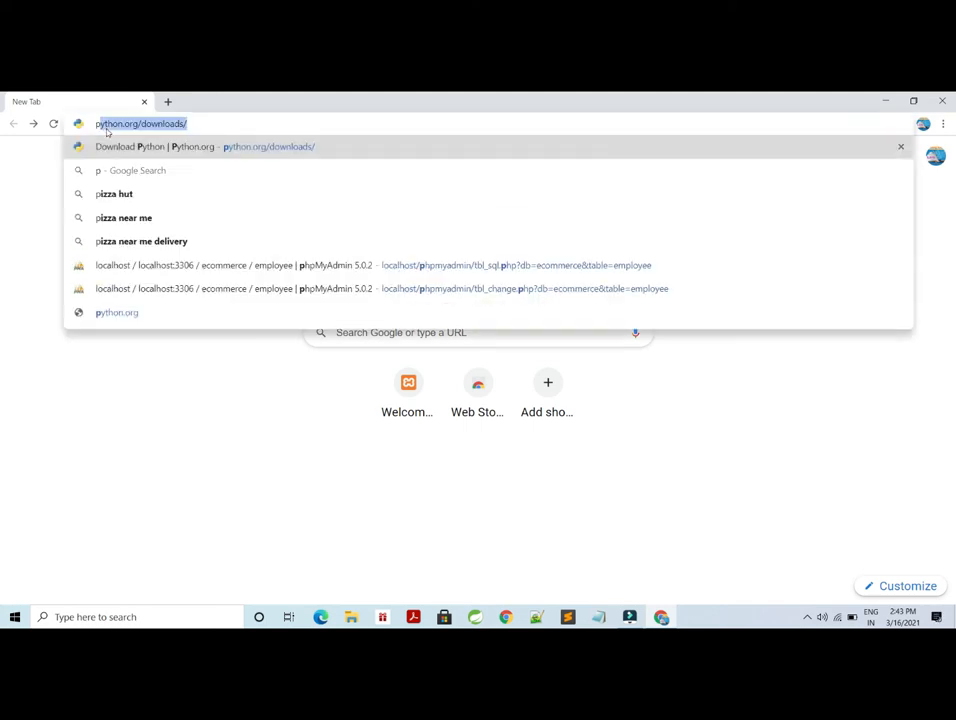
{"action": "type", "text": "ycharm"}
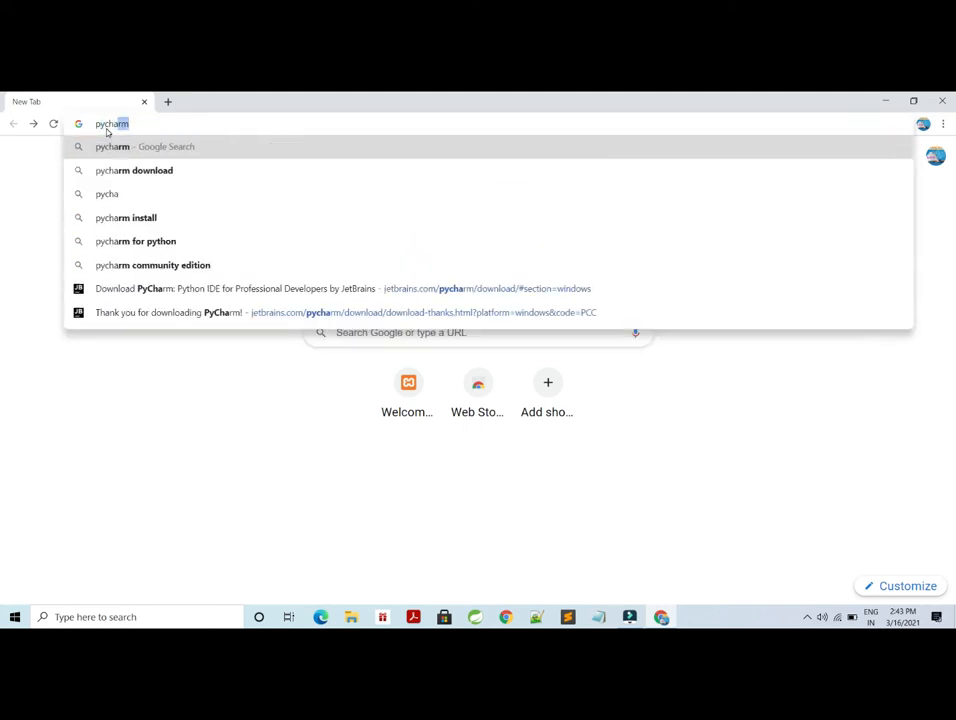
{"action": "type", "text": " dow"}
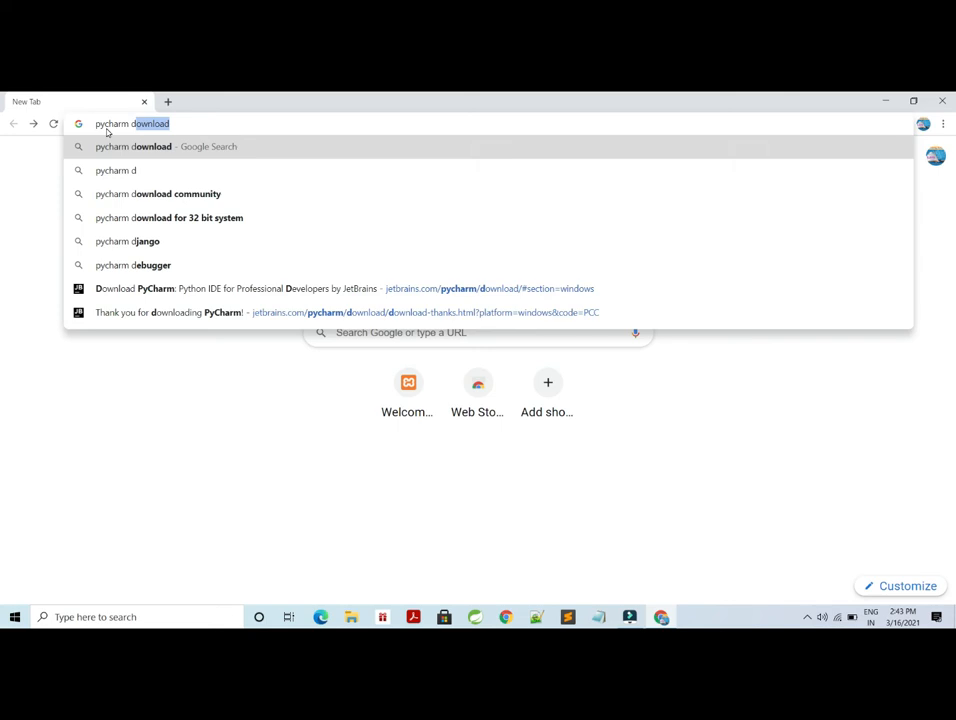
{"action": "key", "text": "BackSpace"}
{"action": "type", "text": "nload"}
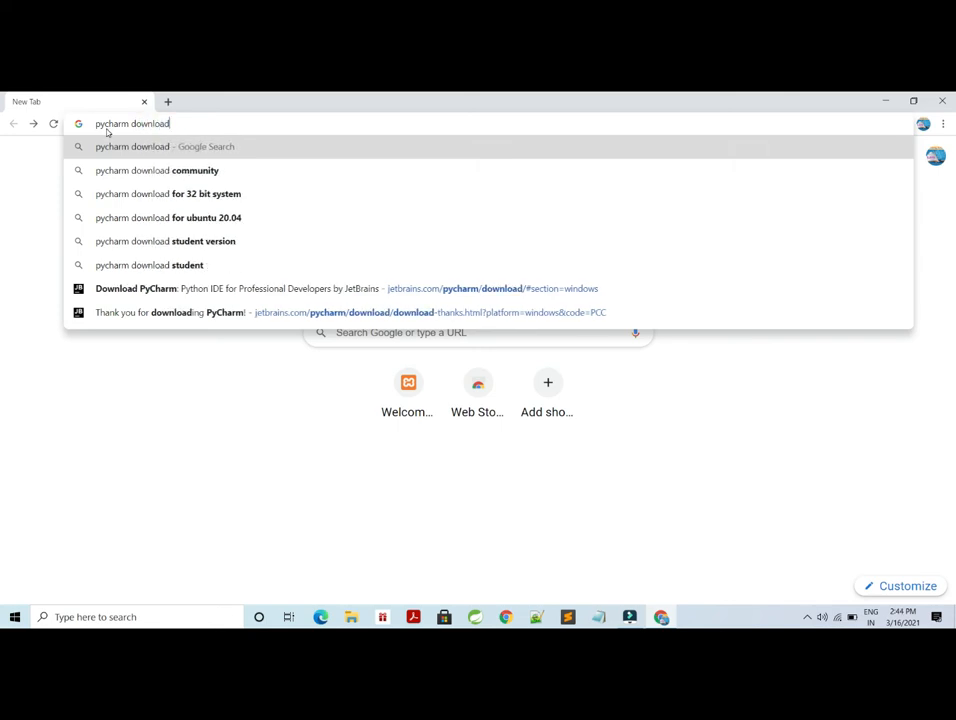
{"action": "key", "text": "Return"}
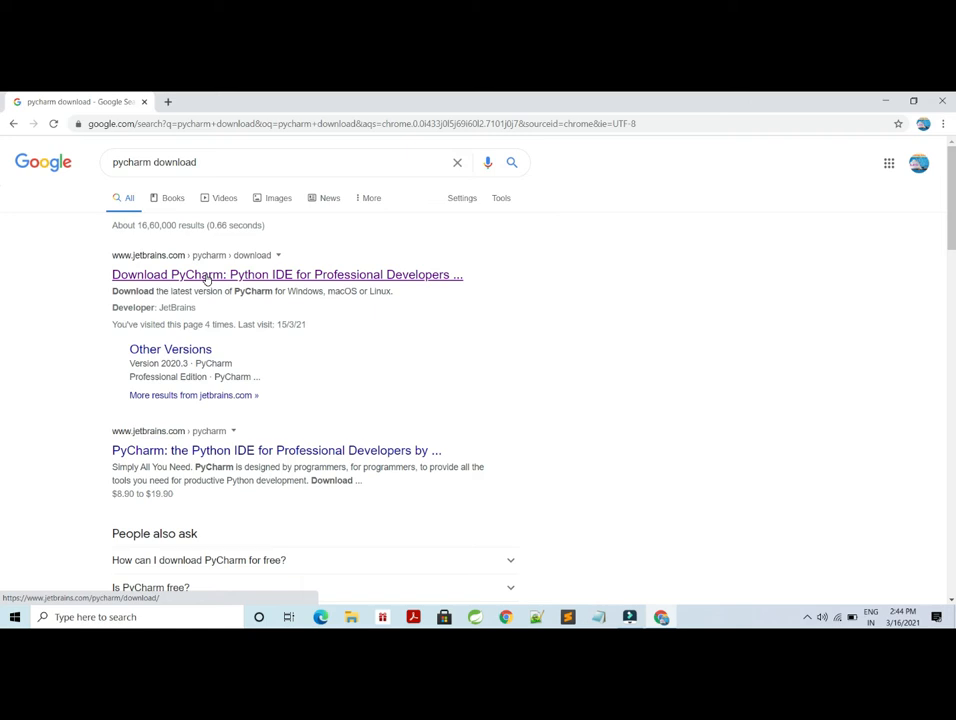
- Download the PyCharm Community edition installer for Windows from the JetBrains site
{"action": "left_click", "coordinate": [206, 276]}
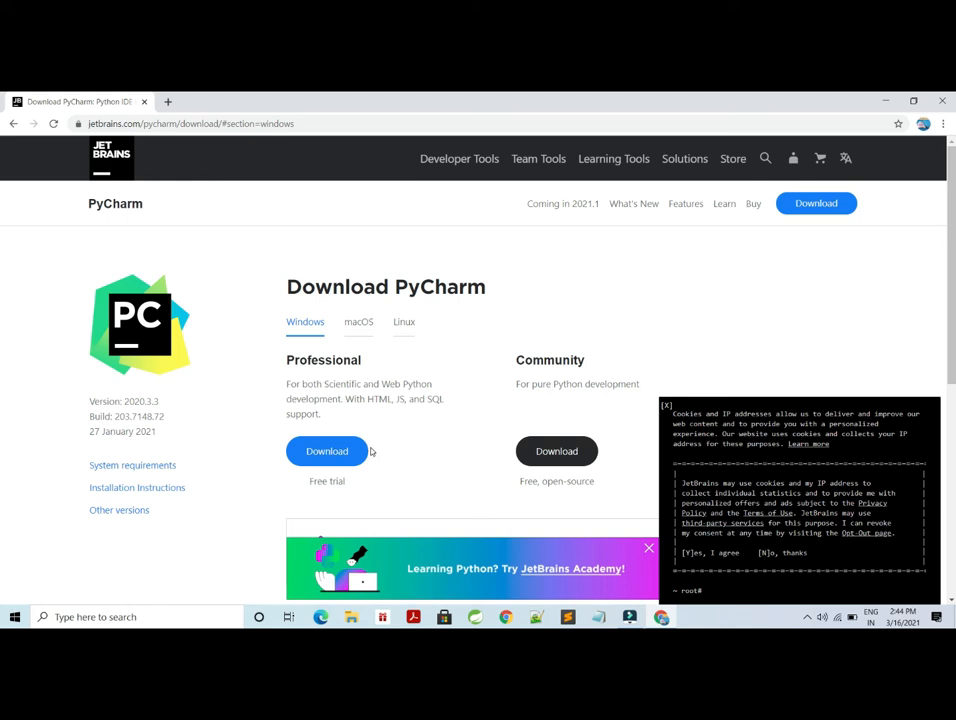
{"action": "left_click", "coordinate": [568, 452]}
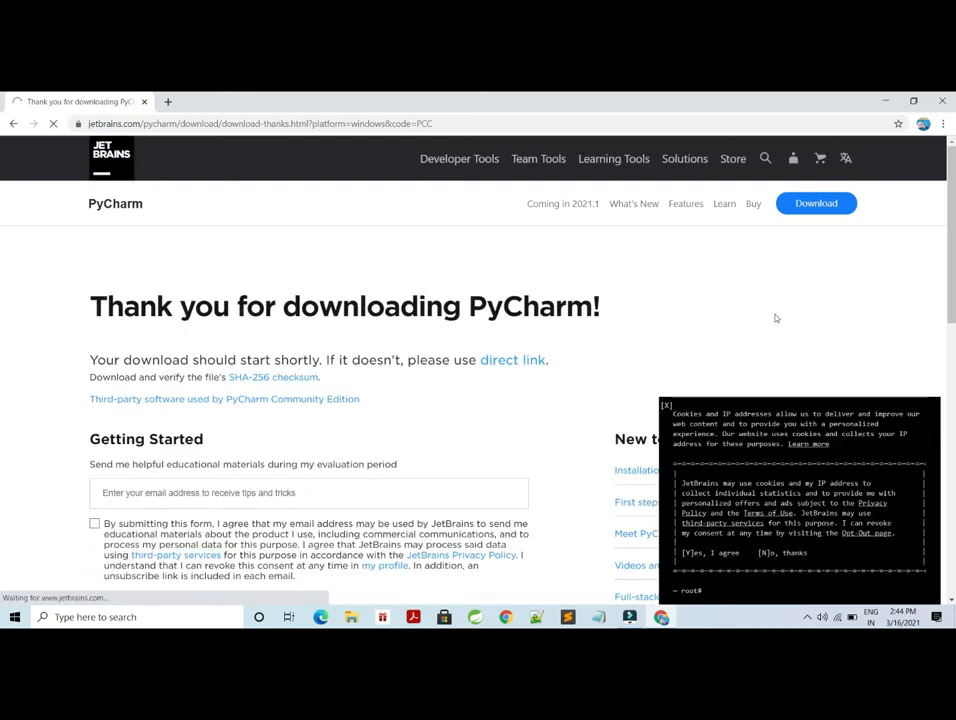
{"action": "scroll", "coordinate": [2, 244], "scroll_direction": "down", "scroll_amount": 1}
{"action": "scroll", "coordinate": [2, 270], "scroll_direction": "down", "scroll_amount": 5}
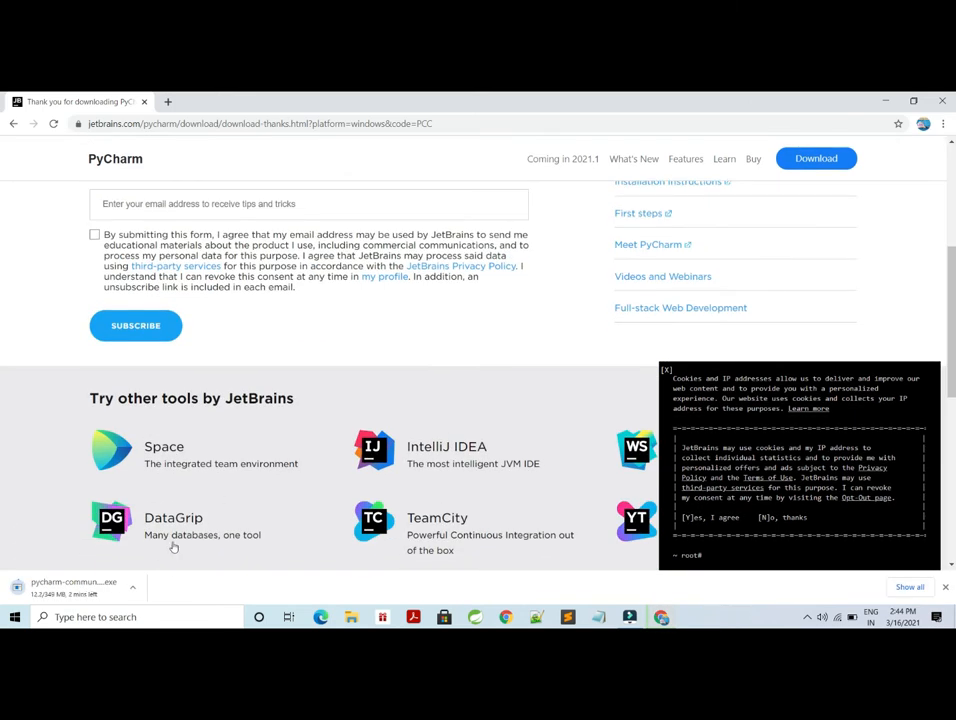
{"action": "left_click", "coordinate": [134, 592]}
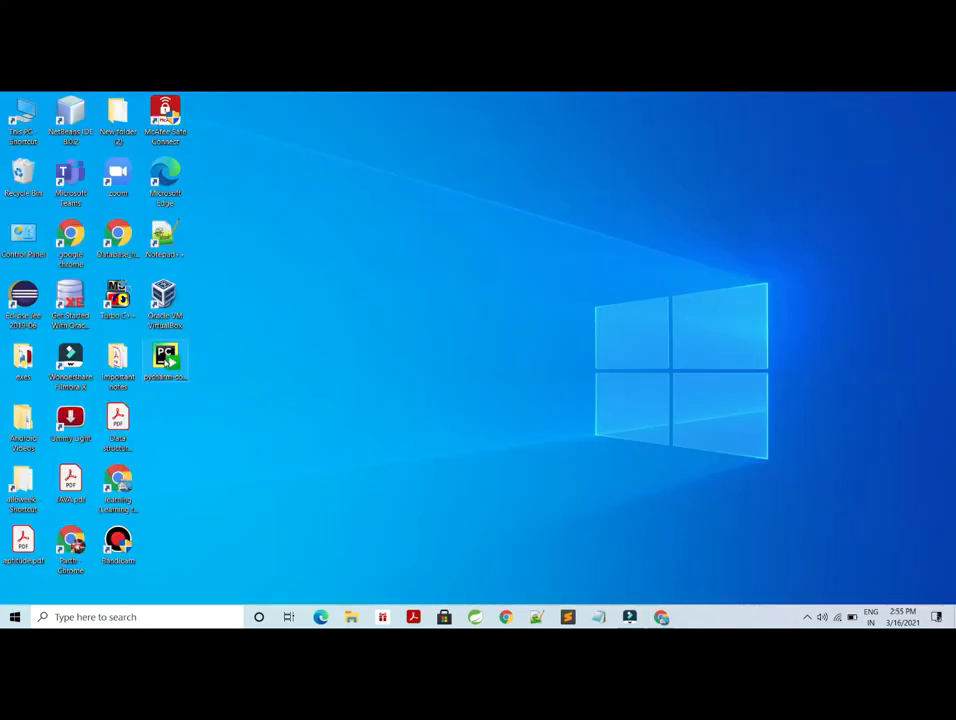
- Run the PyCharm Community installer as administrator and keep the default install location
{"action": "left_click", "coordinate": [165, 362]}
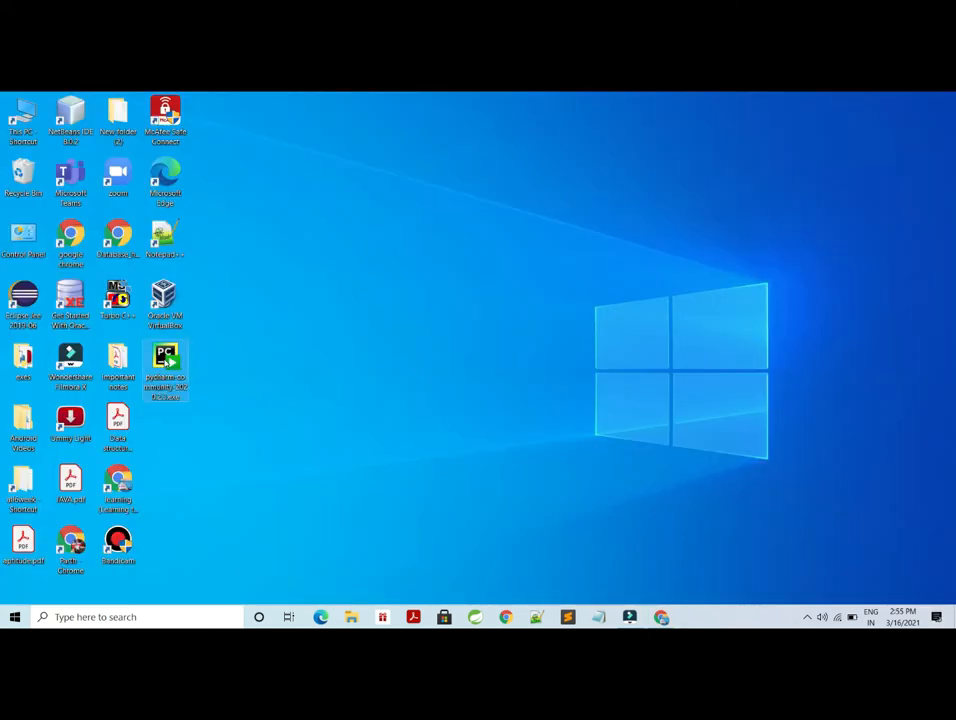
{"action": "right_click", "coordinate": [165, 362]}
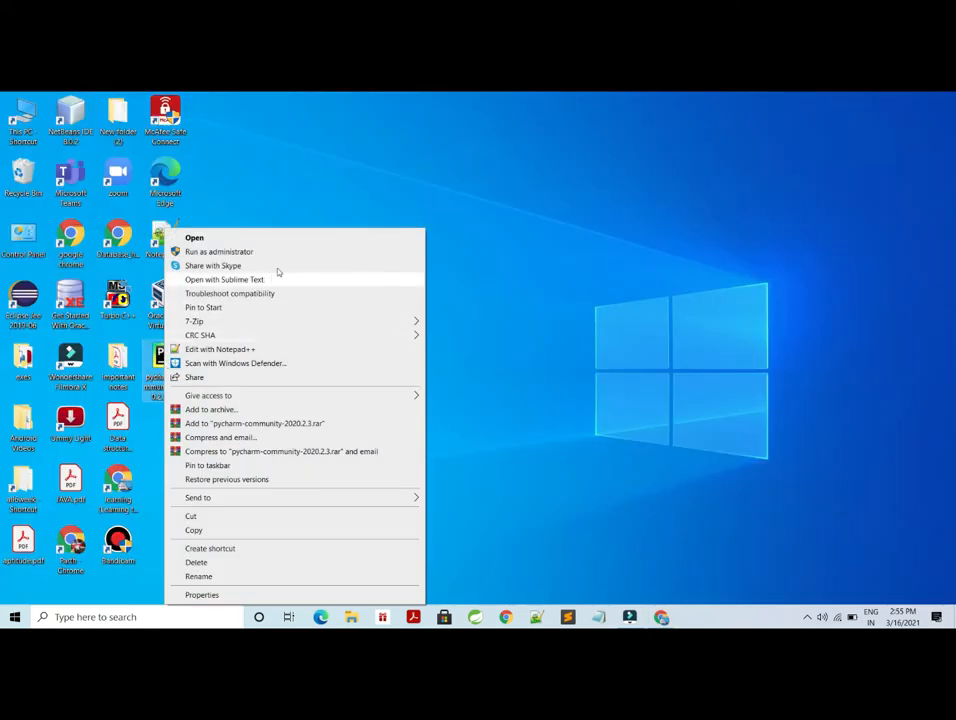
{"action": "left_click", "coordinate": [297, 253]}
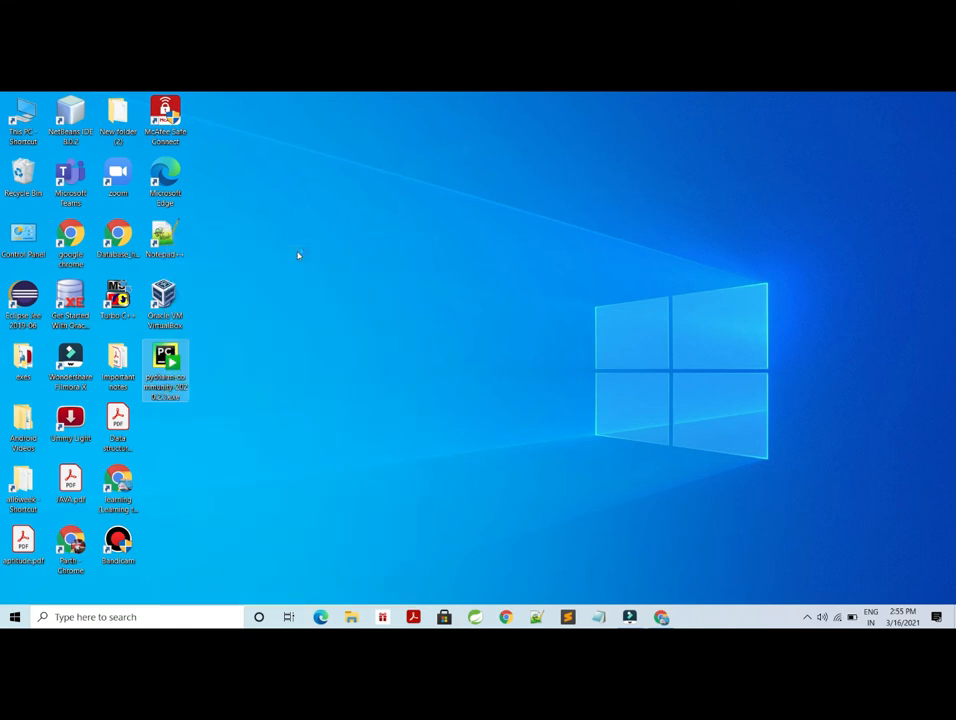
{"action": "left_click", "coordinate": [543, 451]}
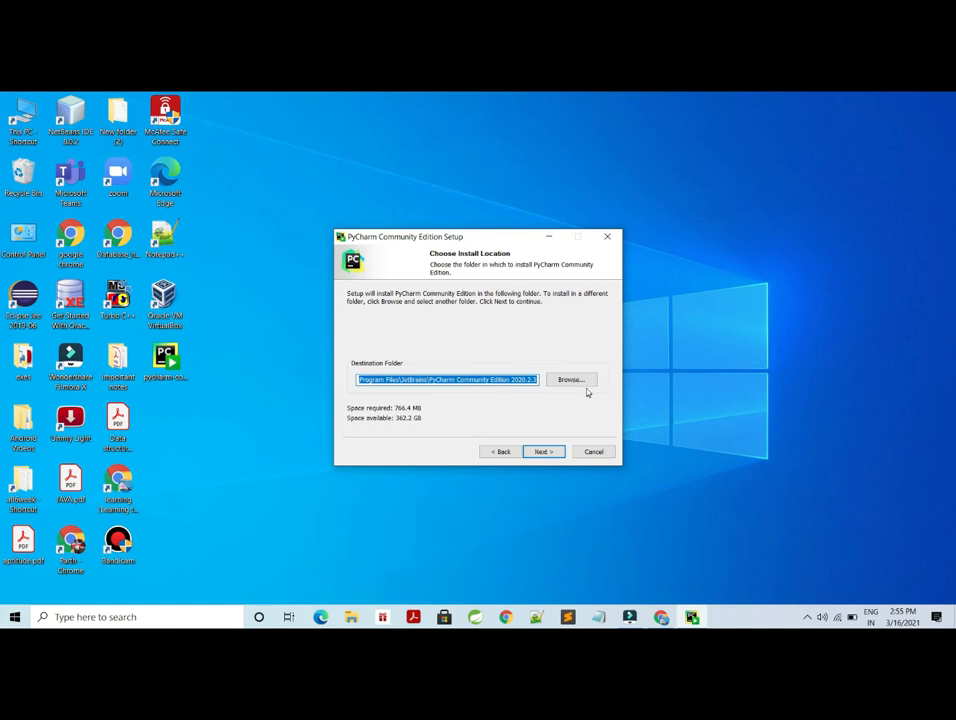
{"action": "left_click", "coordinate": [554, 455]}
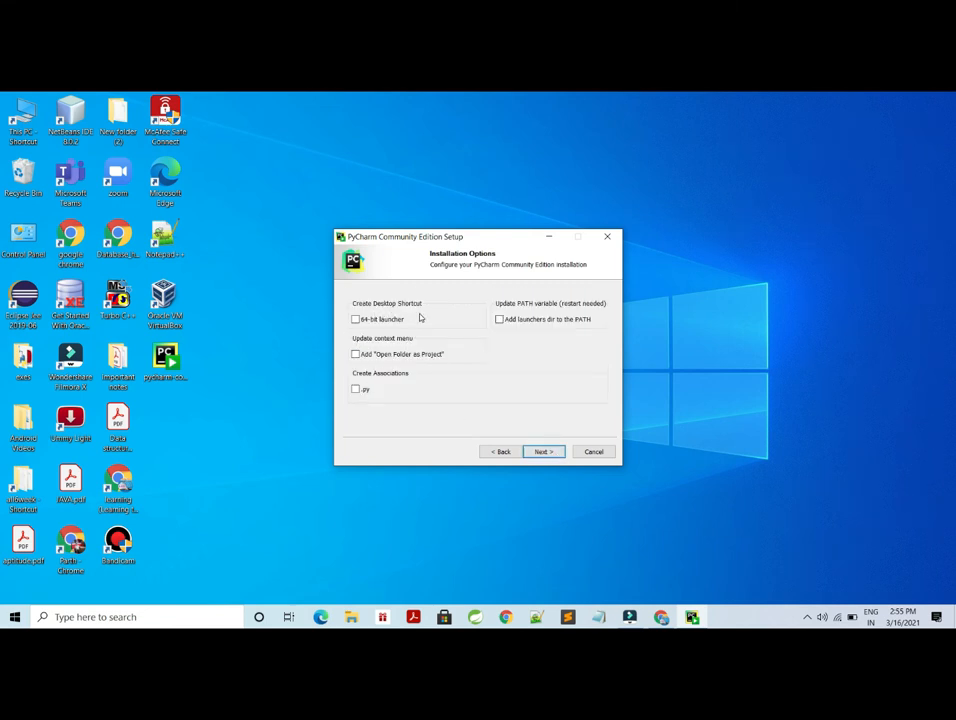
- Enable the 64-bit launcher desktop shortcut and install PyCharm Community Edition
{"action": "left_click", "coordinate": [356, 319]}
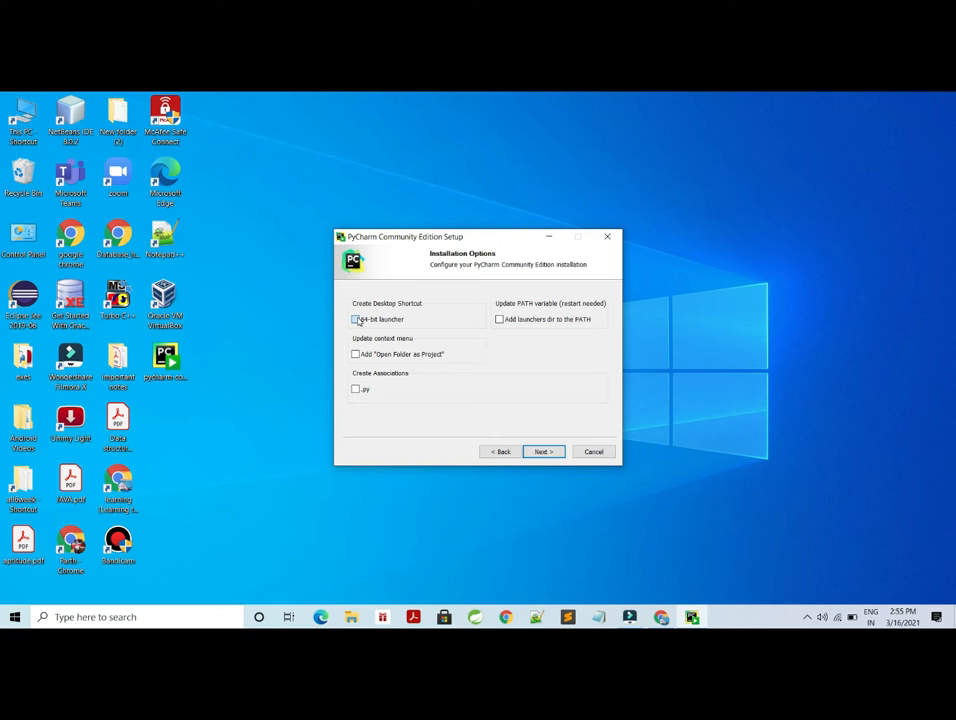
{"action": "left_click", "coordinate": [544, 452]}
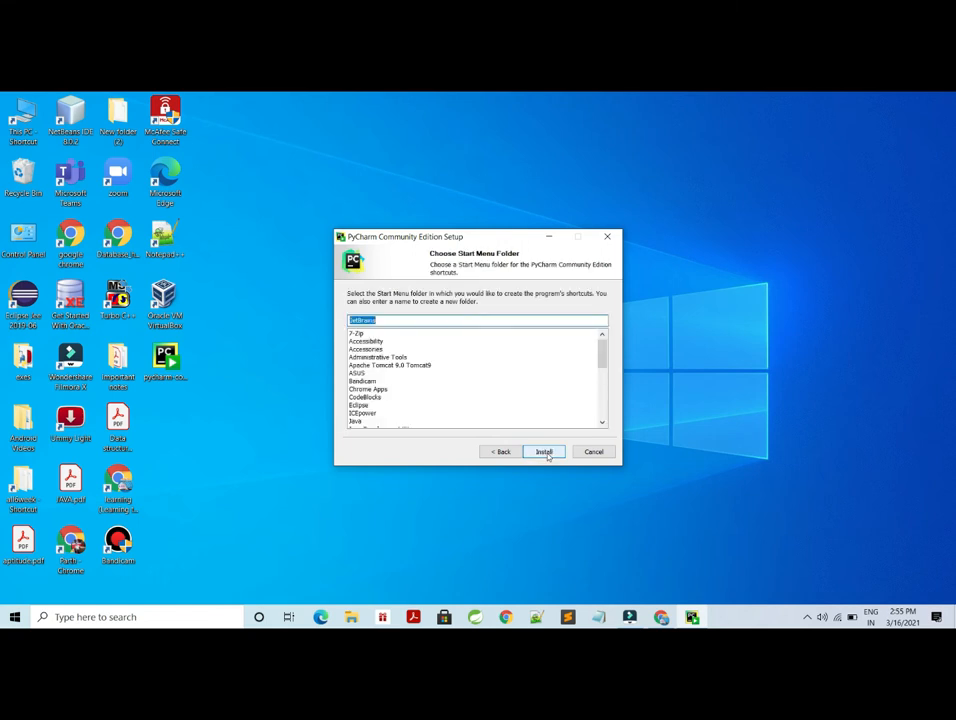
{"action": "left_click", "coordinate": [544, 452]}
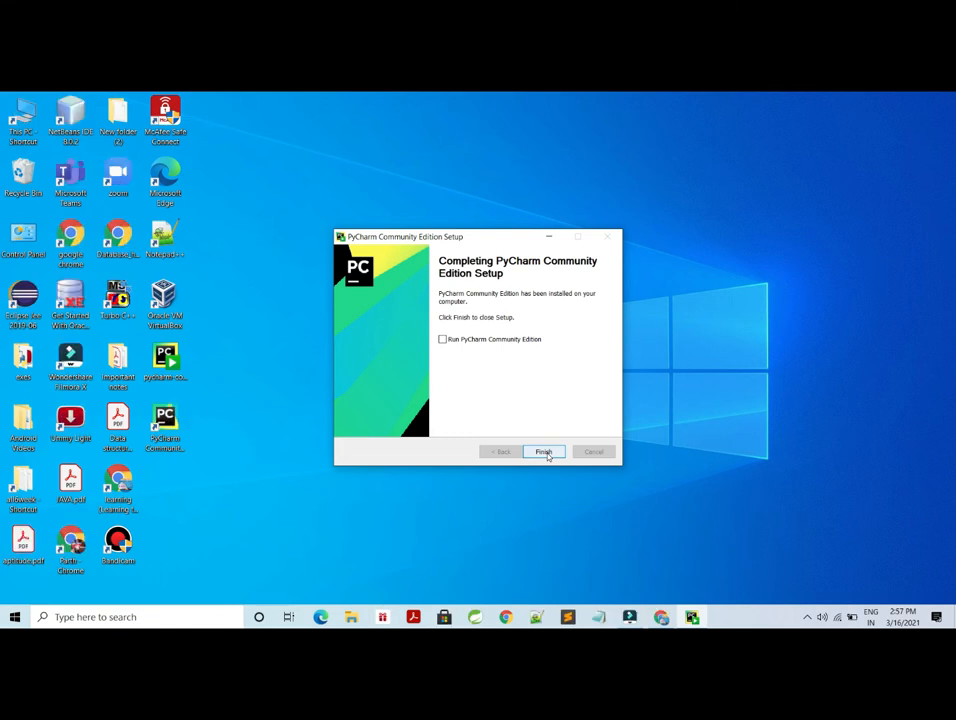
- Finish setup with Run PyCharm Community Edition checked, choosing not to import settings
{"action": "left_click", "coordinate": [444, 341]}
{"action": "left_click", "coordinate": [549, 452]}
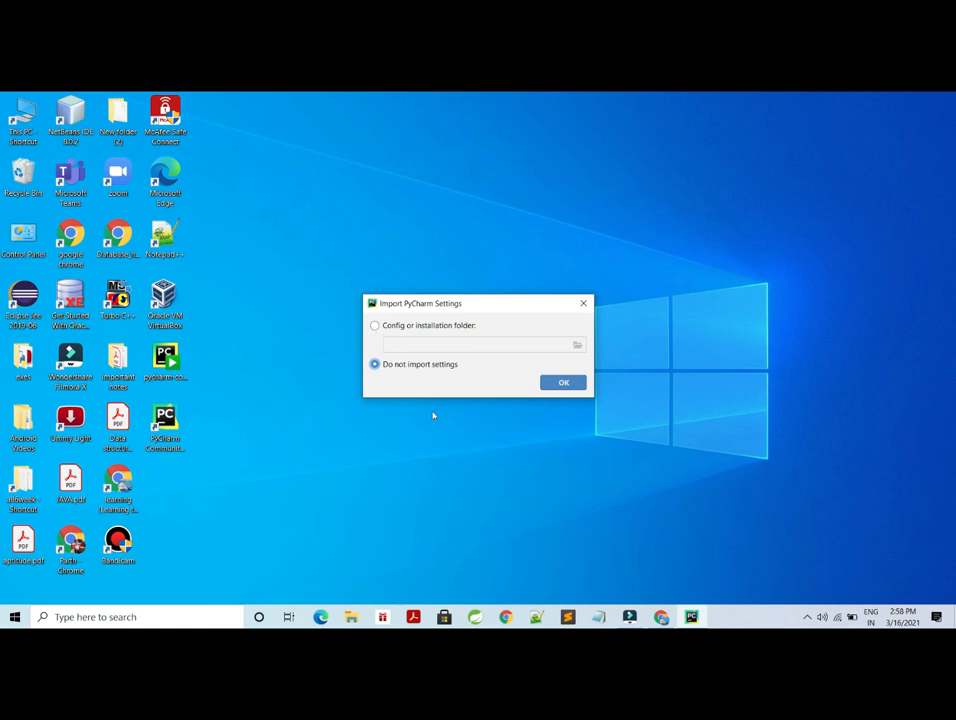
{"action": "left_click", "coordinate": [579, 385]}
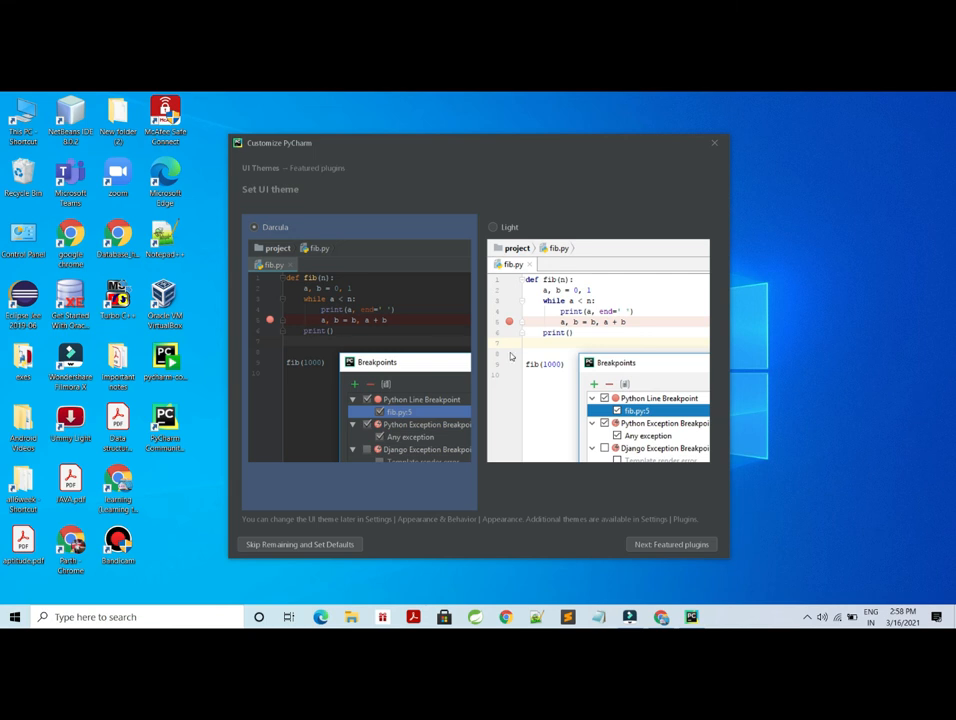
- Choose the Light UI theme and skip the remaining customization with defaults
{"action": "left_click", "coordinate": [495, 229]}
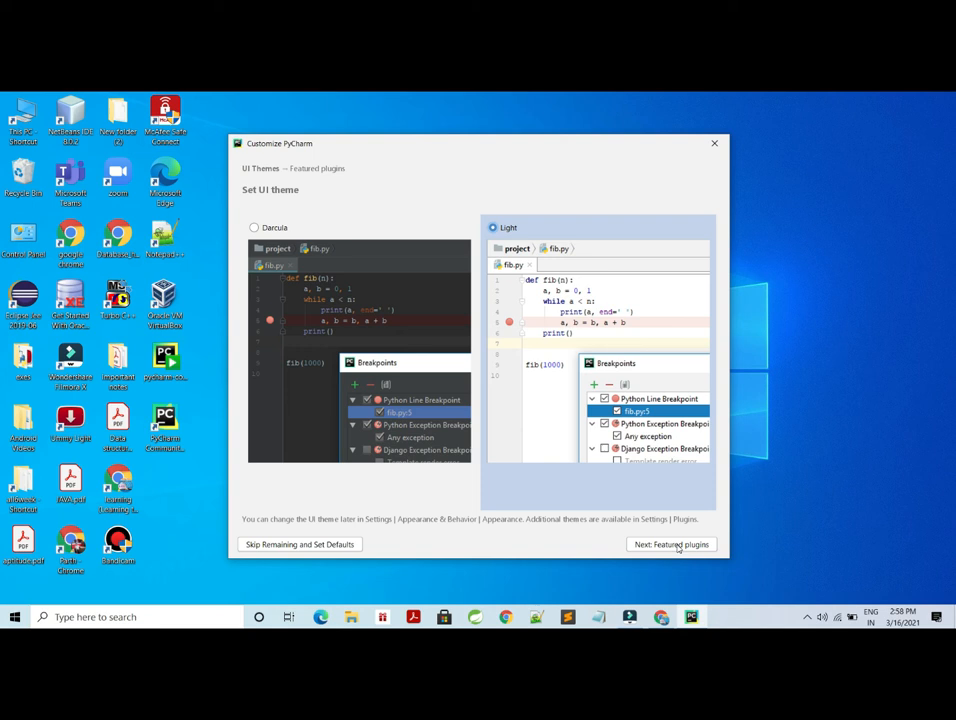
{"action": "left_click", "coordinate": [324, 546]}
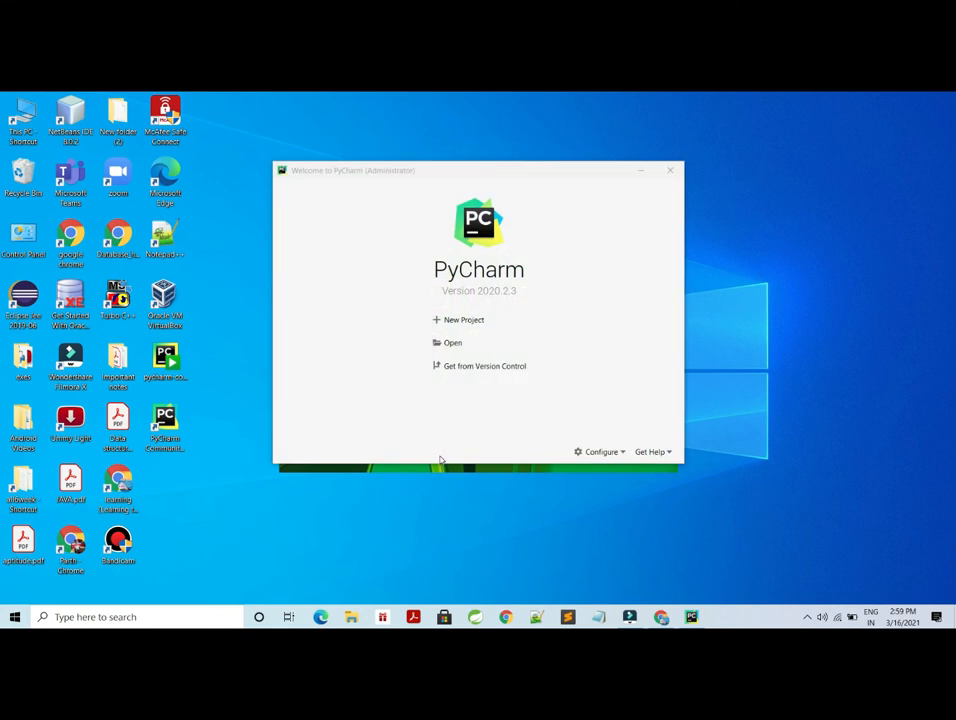
- Create a new project named test with a new Virtualenv environment and a main.py welcome script
{"action": "left_click", "coordinate": [476, 325]}
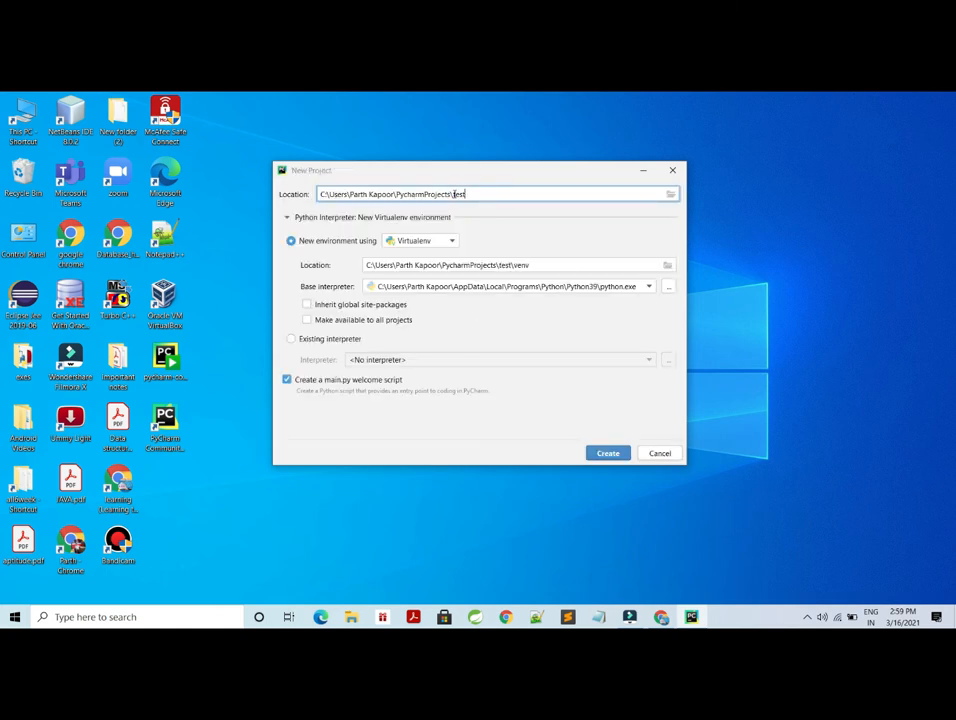
{"action": "left_click", "coordinate": [608, 454]}
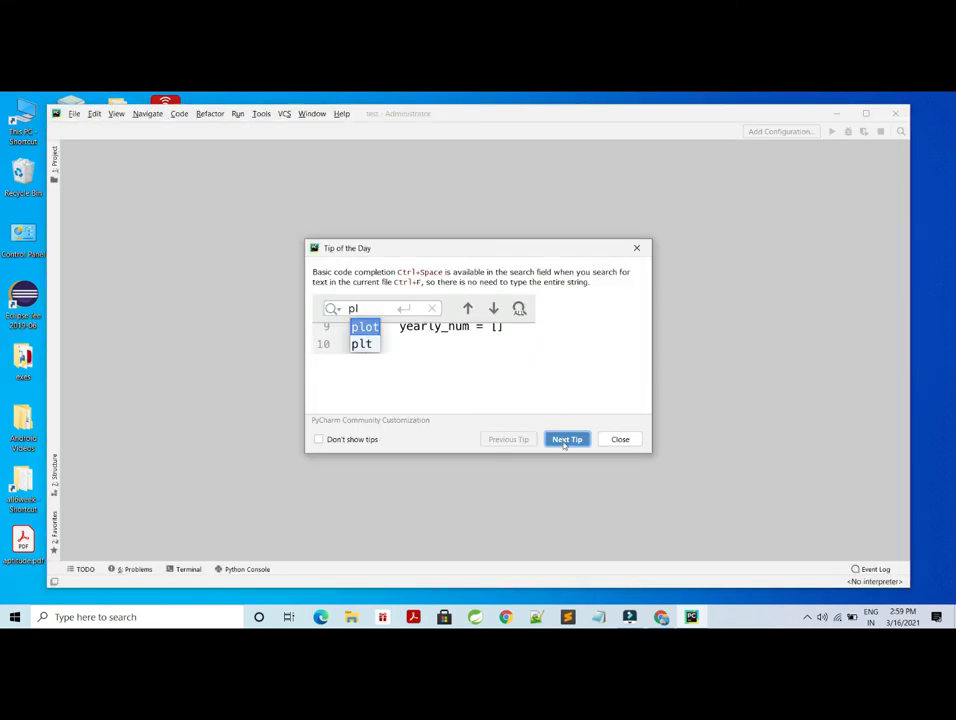
- Browse through the Tip of the Day tips
{"action": "left_click", "coordinate": [565, 442]}
{"action": "left_click", "coordinate": [565, 442]}
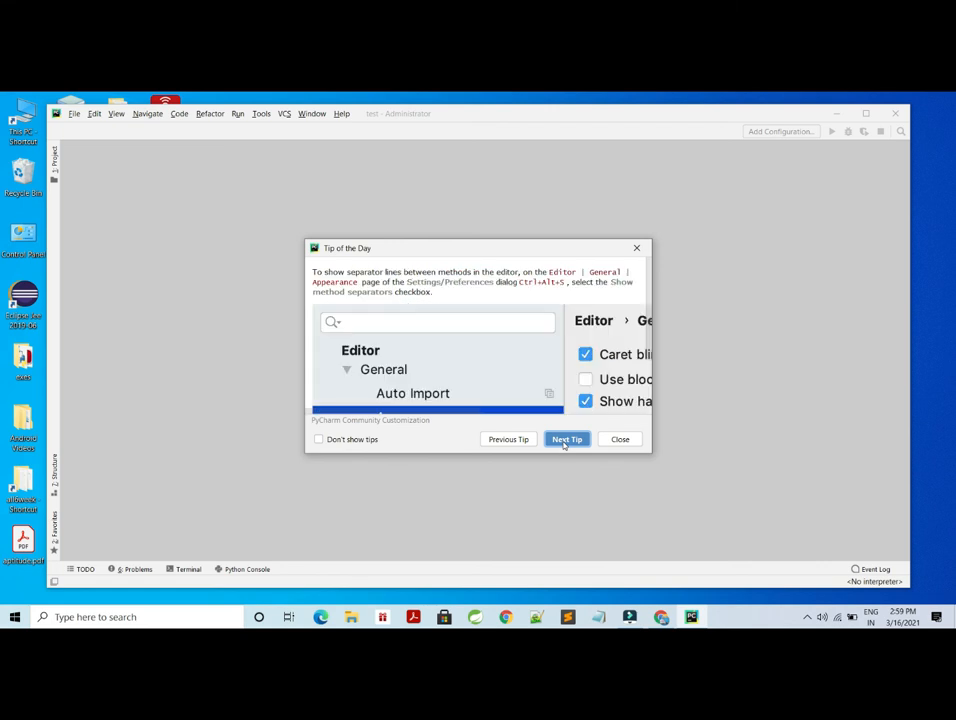
{"action": "left_click", "coordinate": [565, 442]}
{"action": "left_click", "coordinate": [565, 442]}
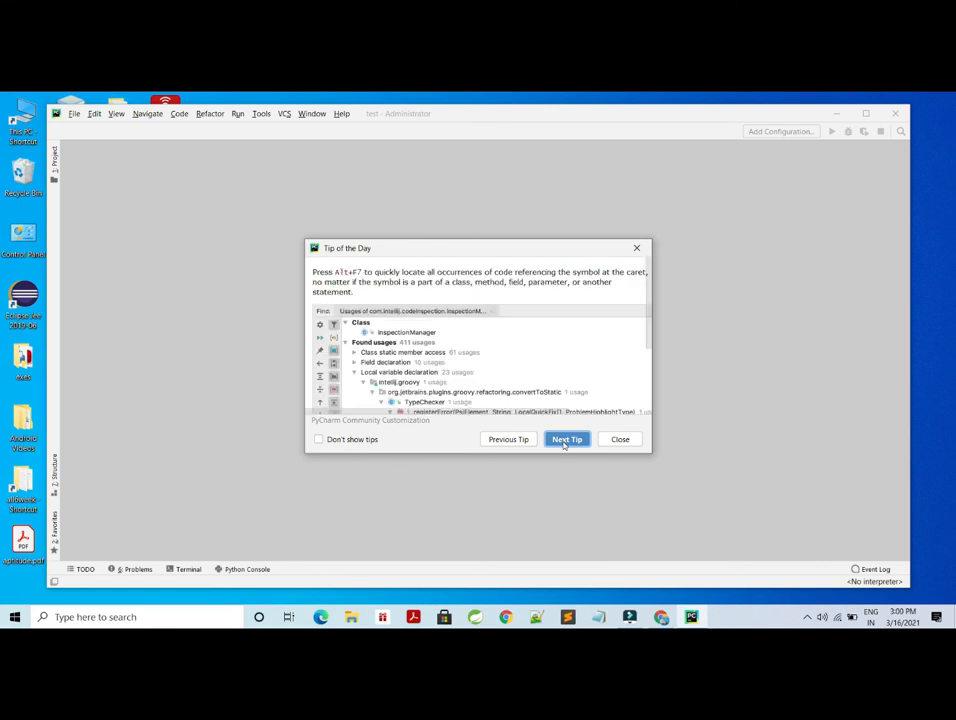
{"action": "left_click", "coordinate": [565, 442]}
{"action": "left_click", "coordinate": [565, 442]}
{"action": "left_click", "coordinate": [565, 442]}
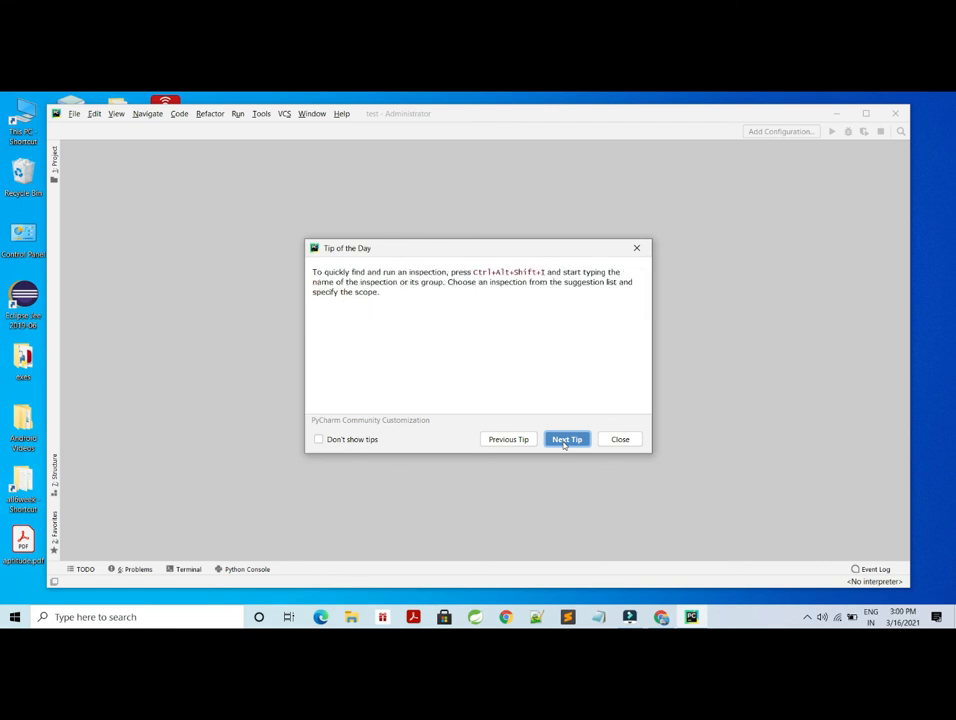
- Show one more tip, then close the Tip of the Day dialog
{"action": "left_click", "coordinate": [565, 440]}
{"action": "left_click", "coordinate": [620, 439]}
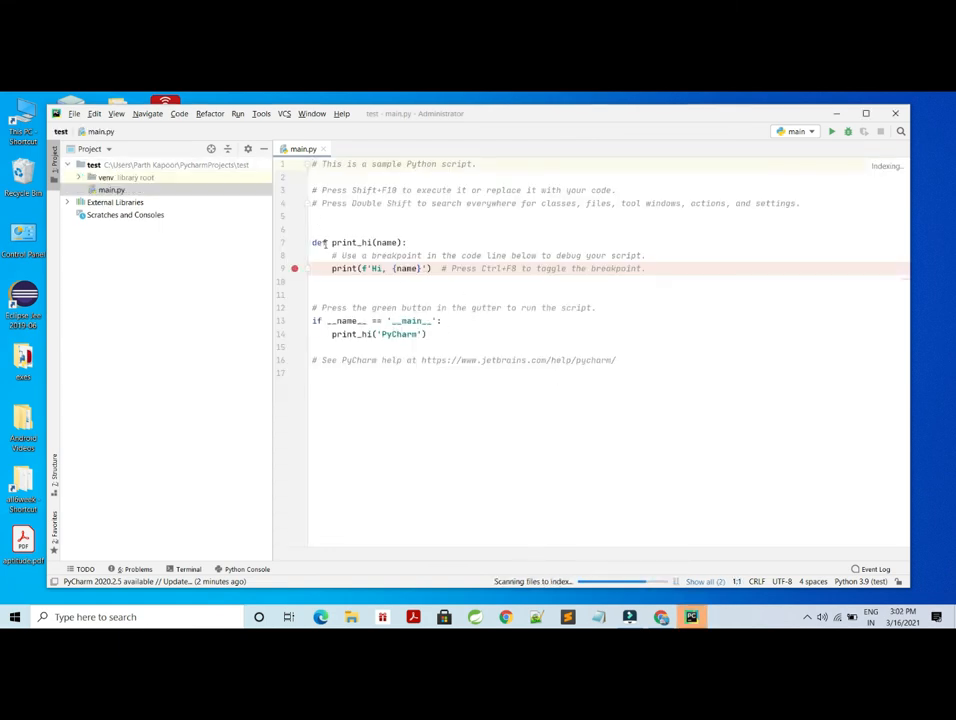
- Replace the entire contents of main.py with print("hello python")
{"action": "mouse_move", "coordinate": [312, 242]}
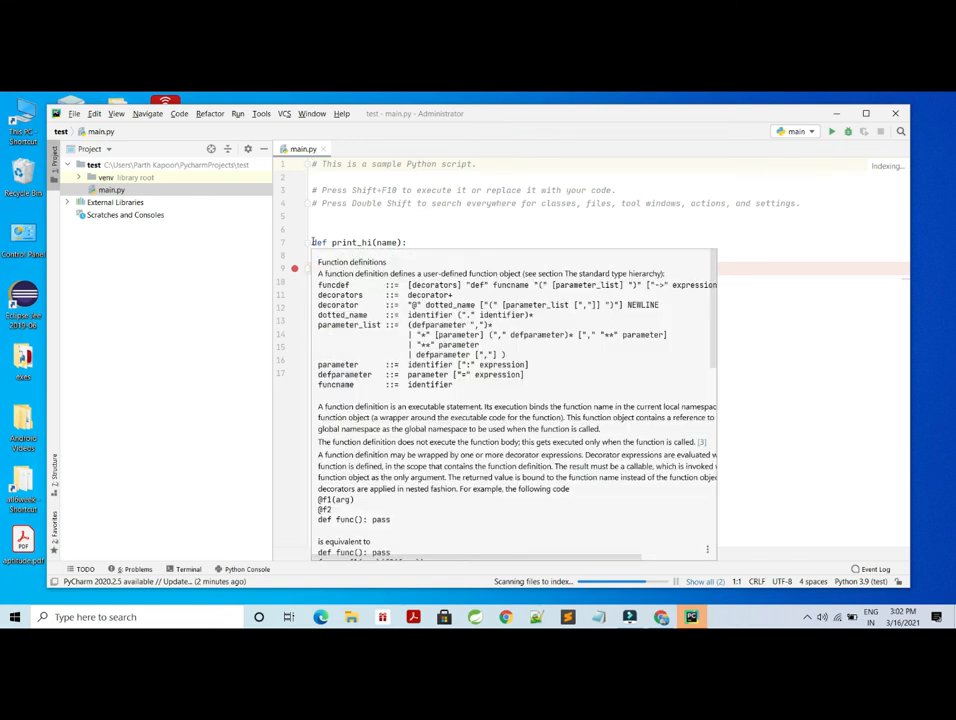
{"action": "left_click", "coordinate": [444, 216]}
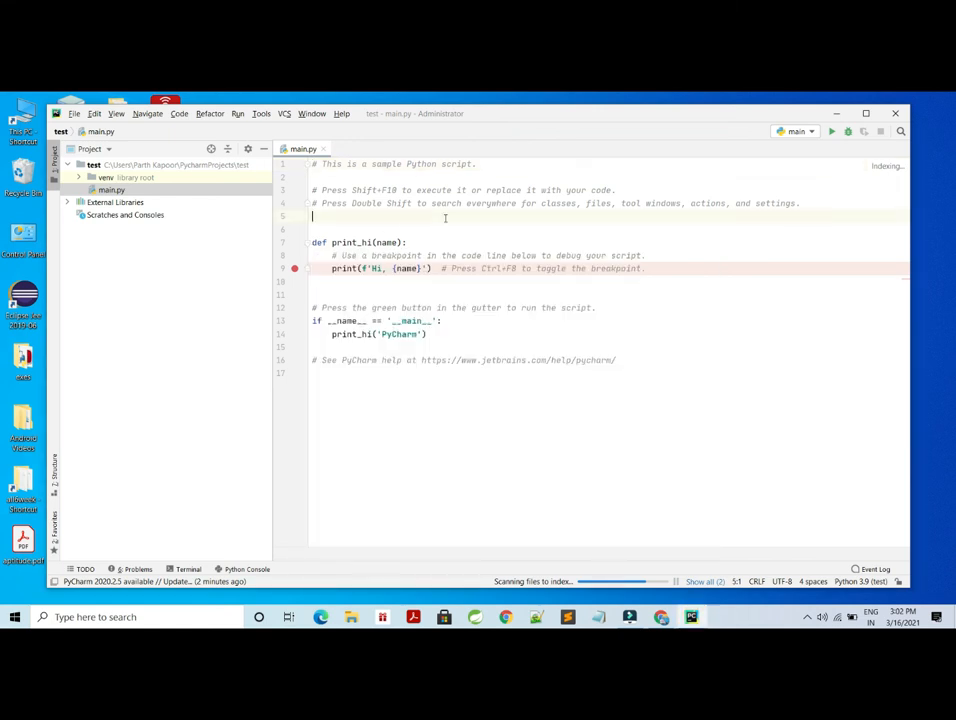
{"action": "key", "text": "ctrl+a"}
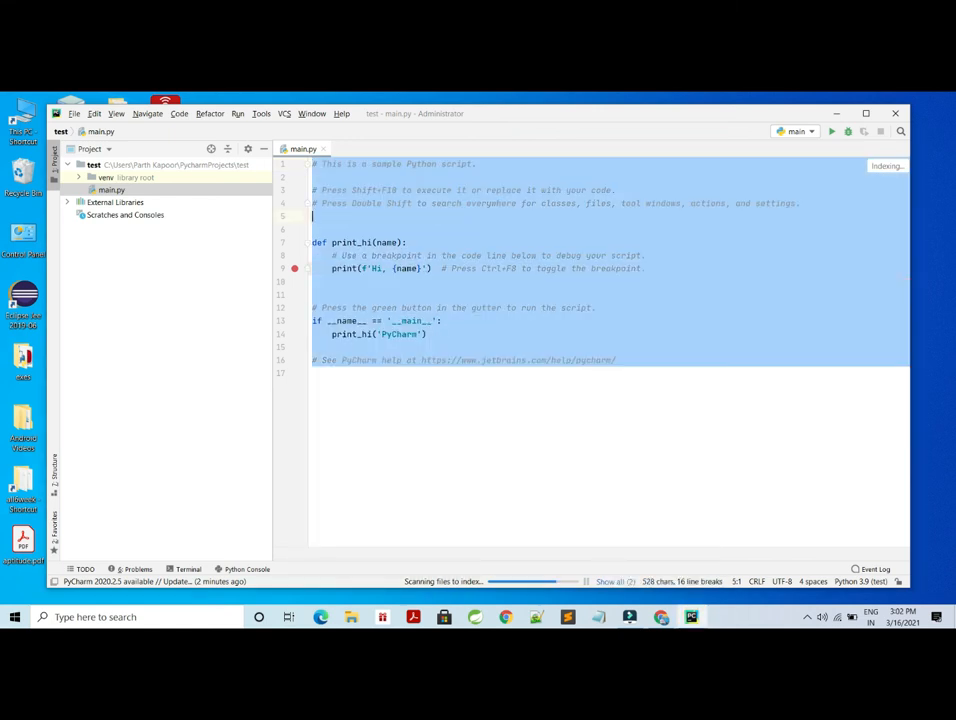
{"action": "key", "text": "BackSpace"}
{"action": "type", "text": "print("}
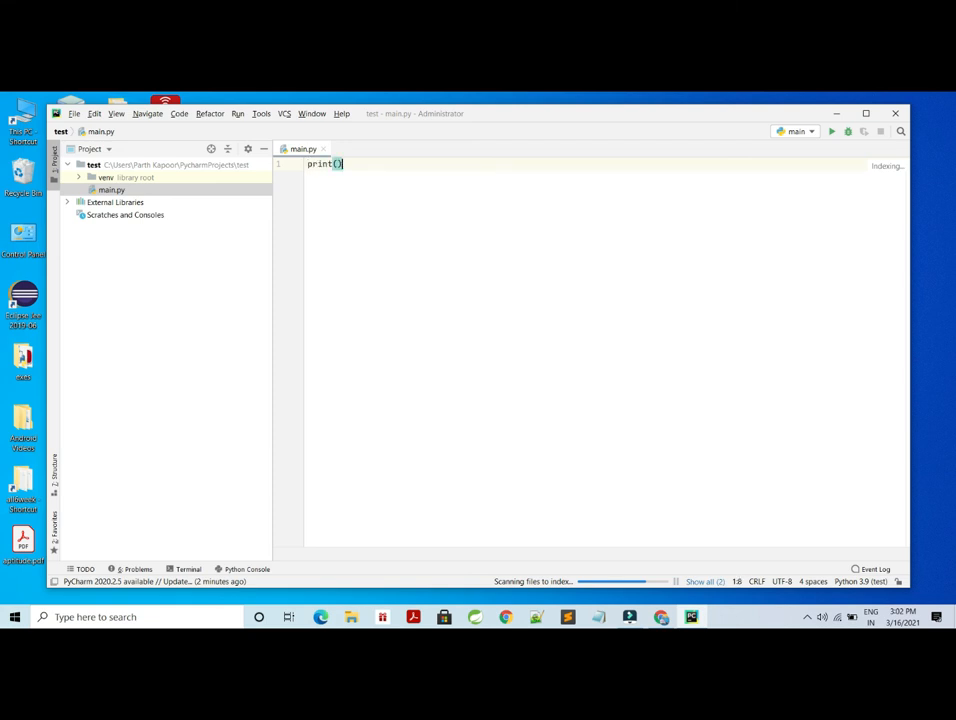
{"action": "type", "text": "\"he"}
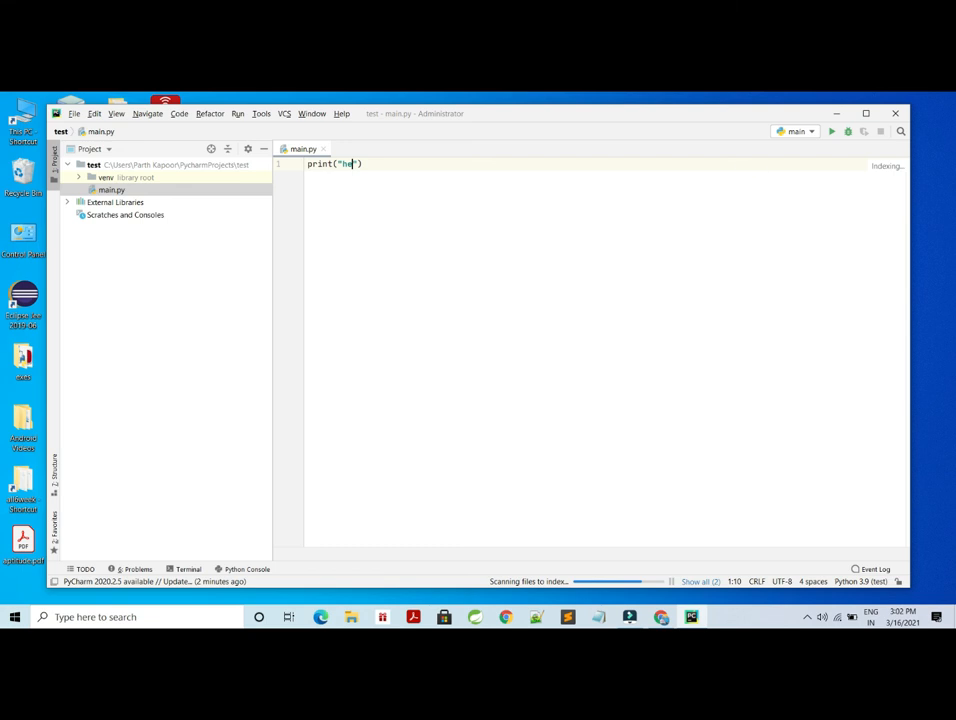
{"action": "type", "text": "llo python"}
{"action": "key", "text": "Right"}
{"action": "key", "text": "Right"}
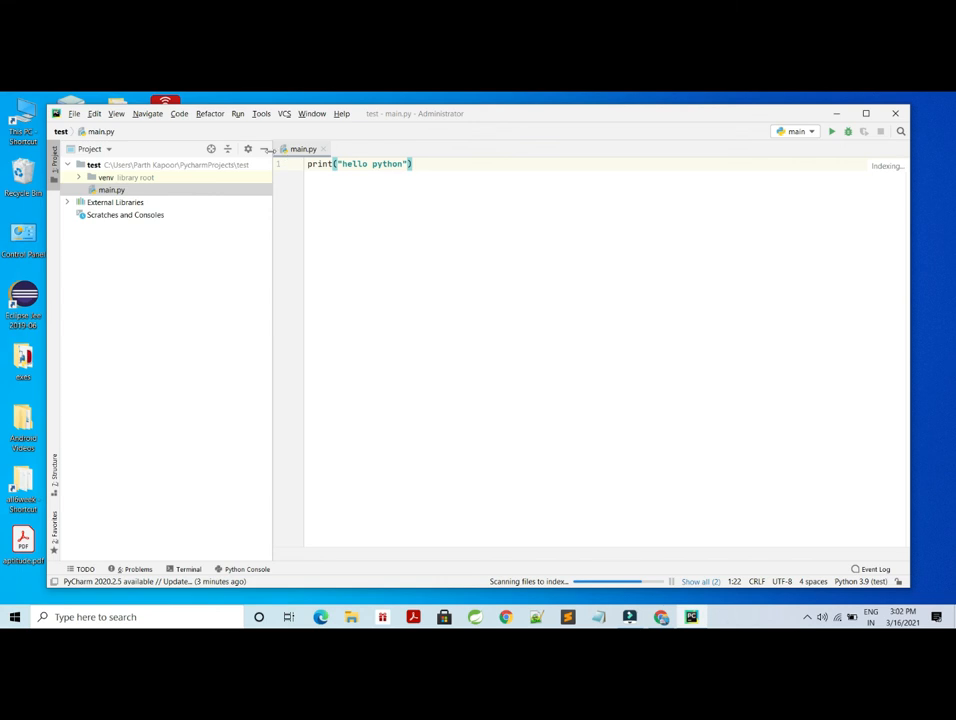
- Run the main configuration and highlight the hello python line in the run output
{"action": "left_click", "coordinate": [243, 116]}
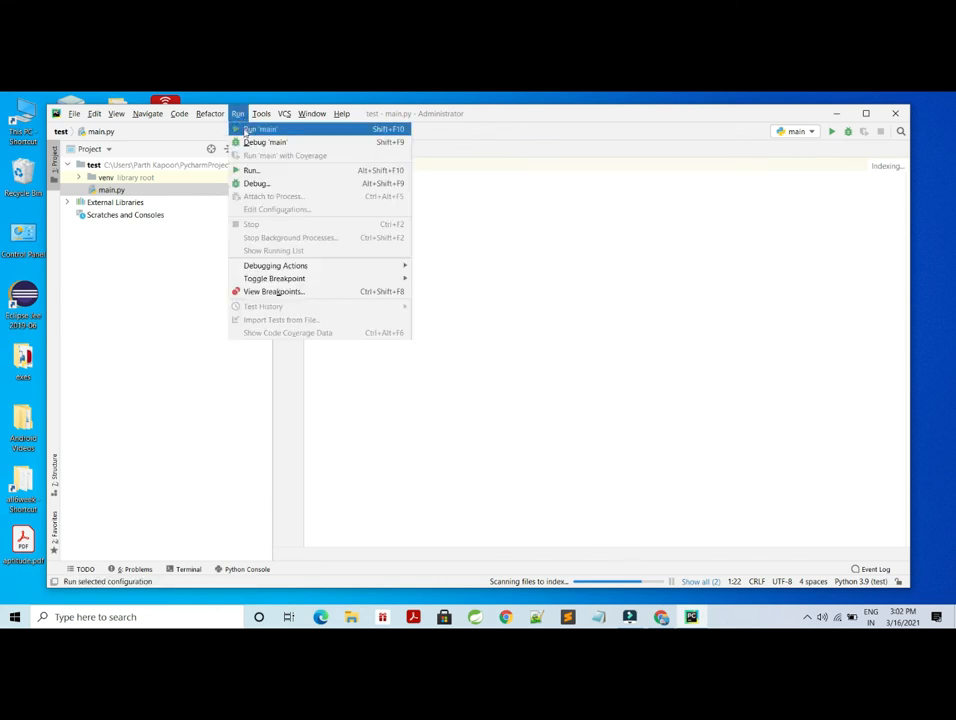
{"action": "left_click", "coordinate": [245, 131]}
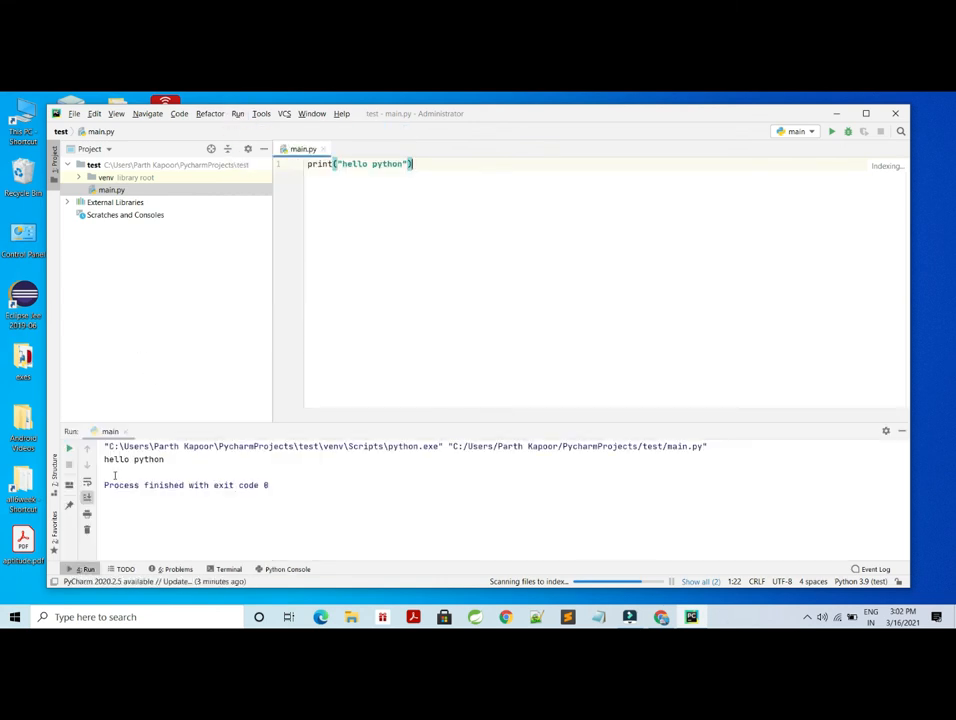
{"action": "left_click_drag", "start_coordinate": [104, 459], "coordinate": [166, 459]}
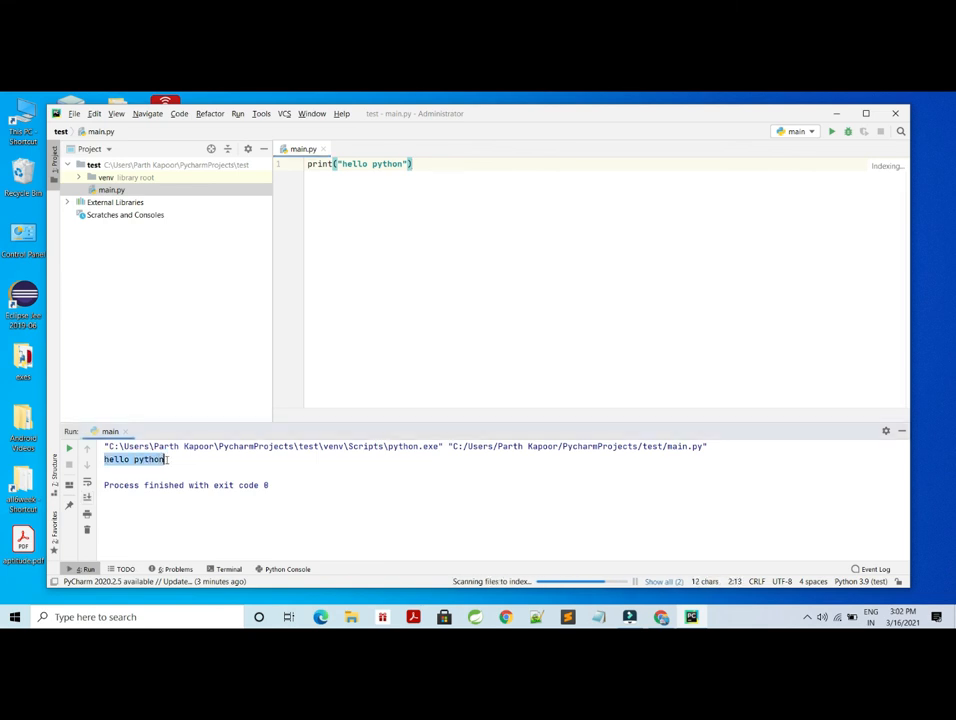
{"action": "left_click", "coordinate": [335, 378]}
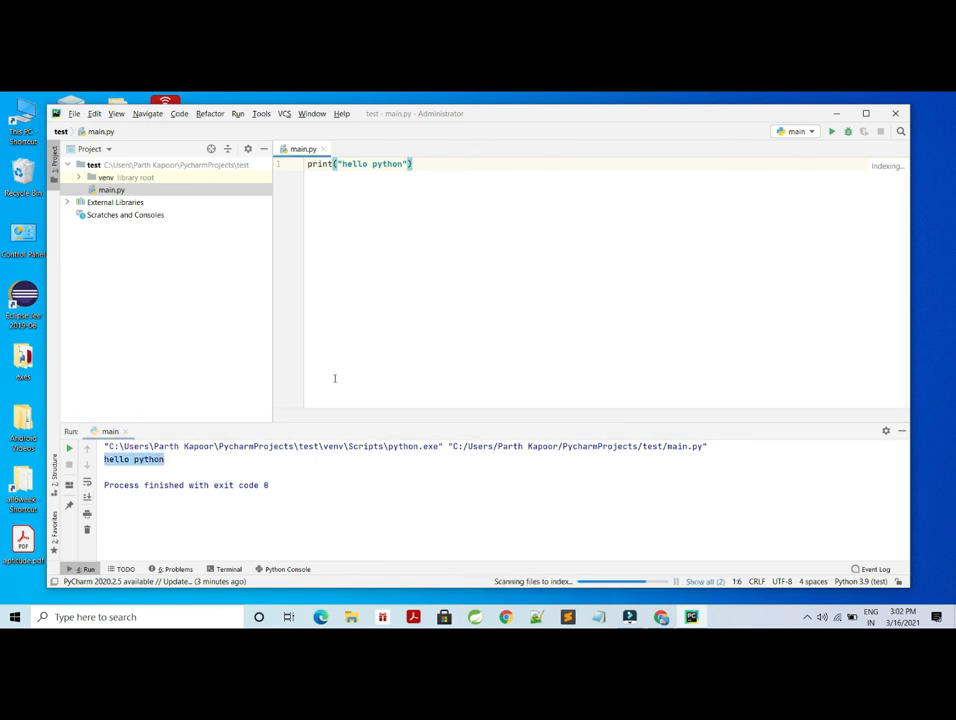